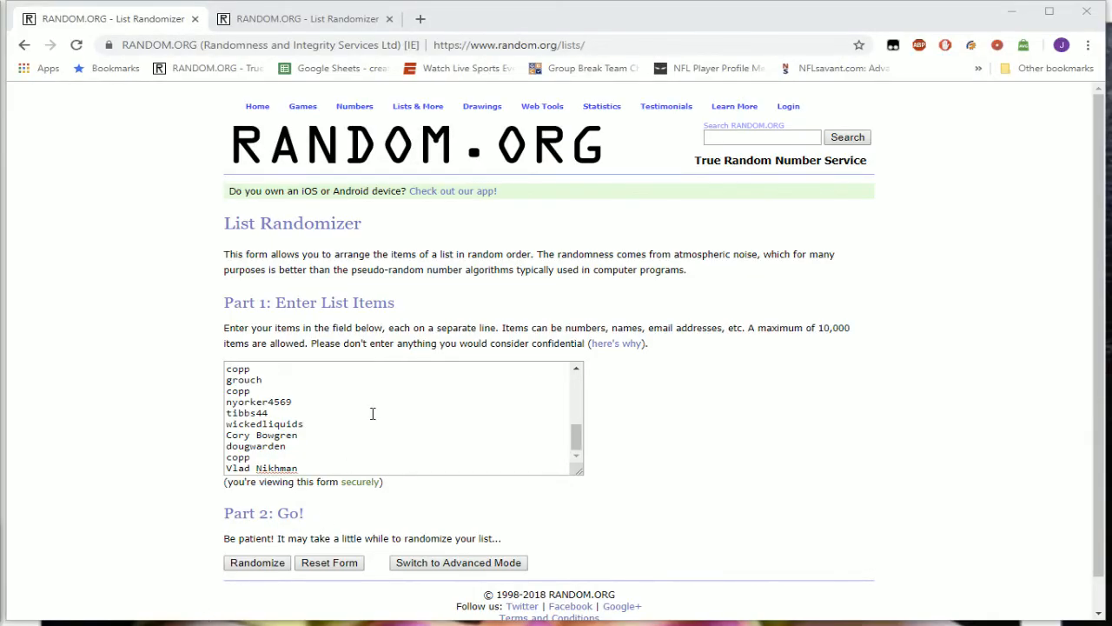
scroll(376, 419, up, 3)
scroll(387, 418, down, 3)
- Shuffle the 30 participant names into random order with Randomize
click(273, 569)
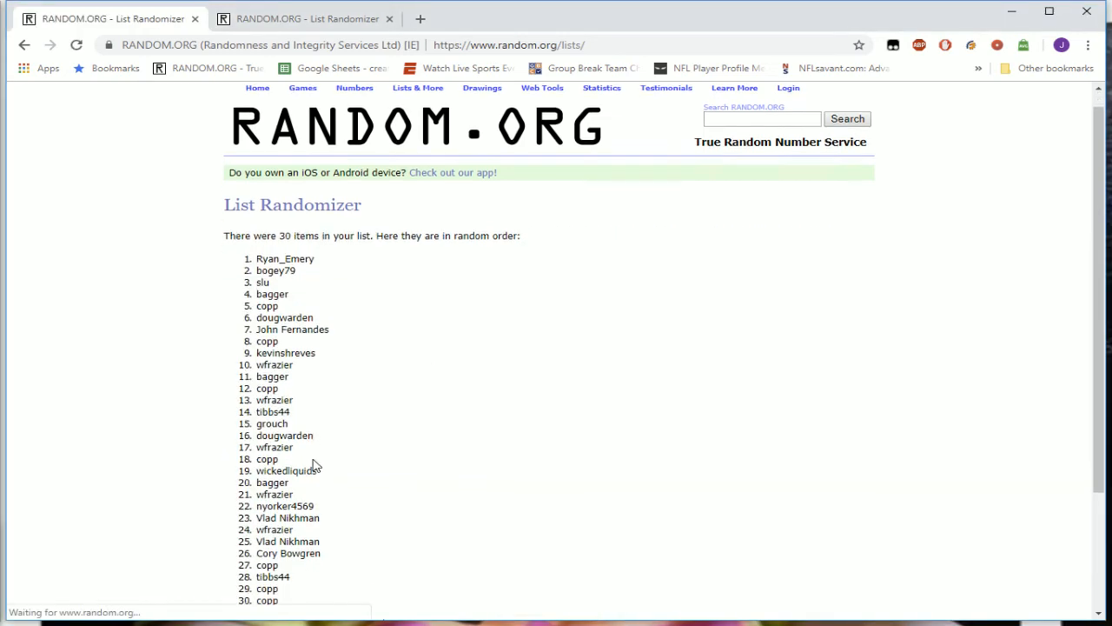
scroll(267, 516, down, 3)
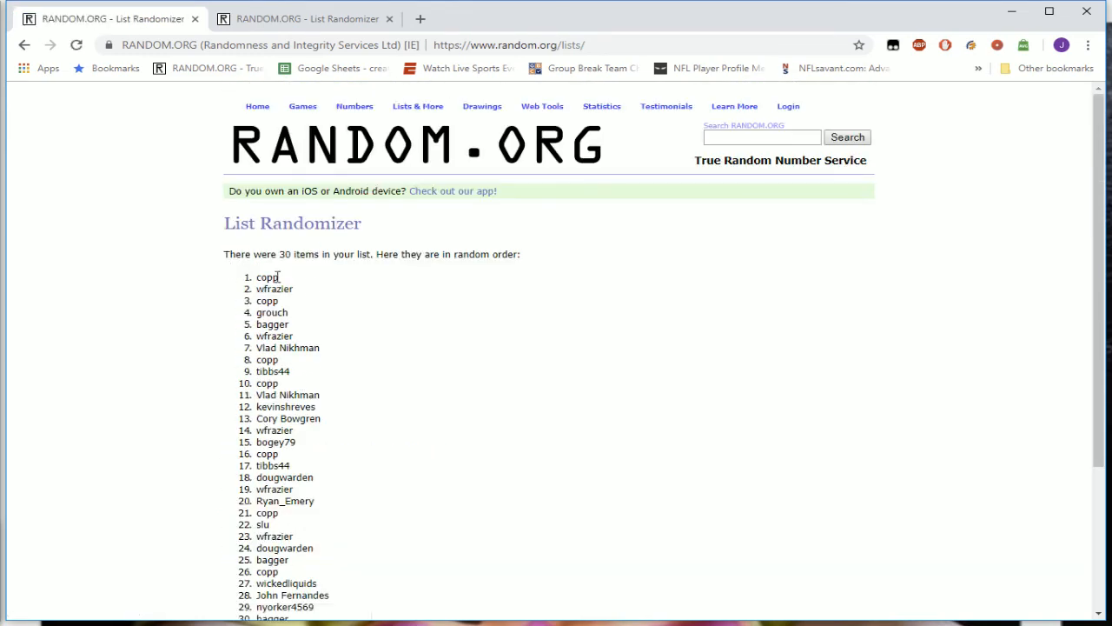
scroll(429, 462, down, 3)
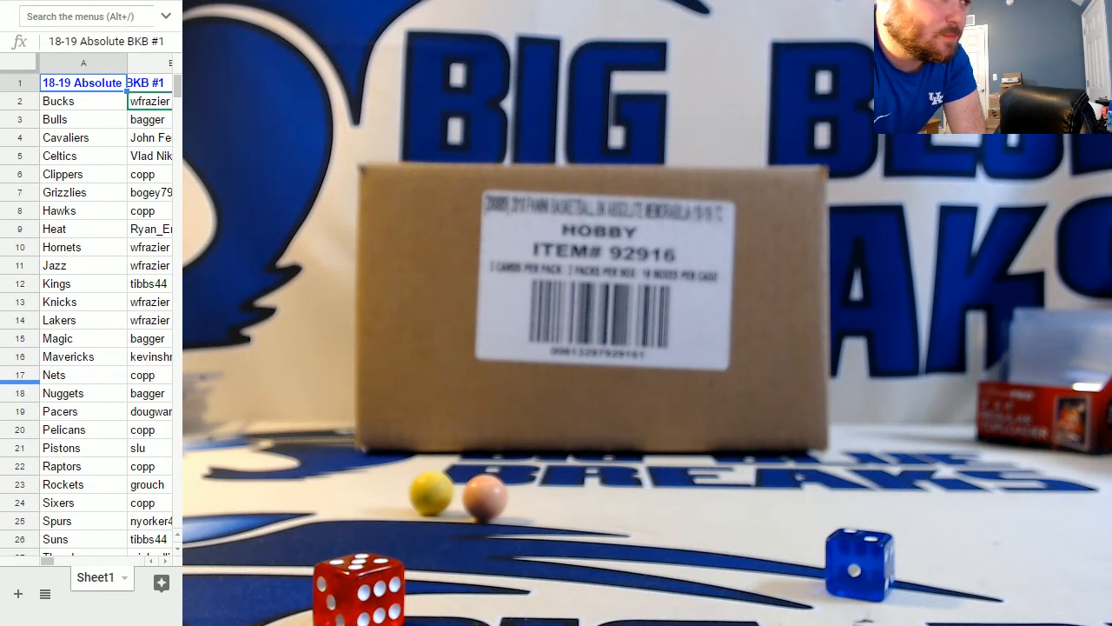
- Zoom the sheet to 75% so all 30 team-participant pairings fit, then hide the header again
click(165, 16)
click(32, 71)
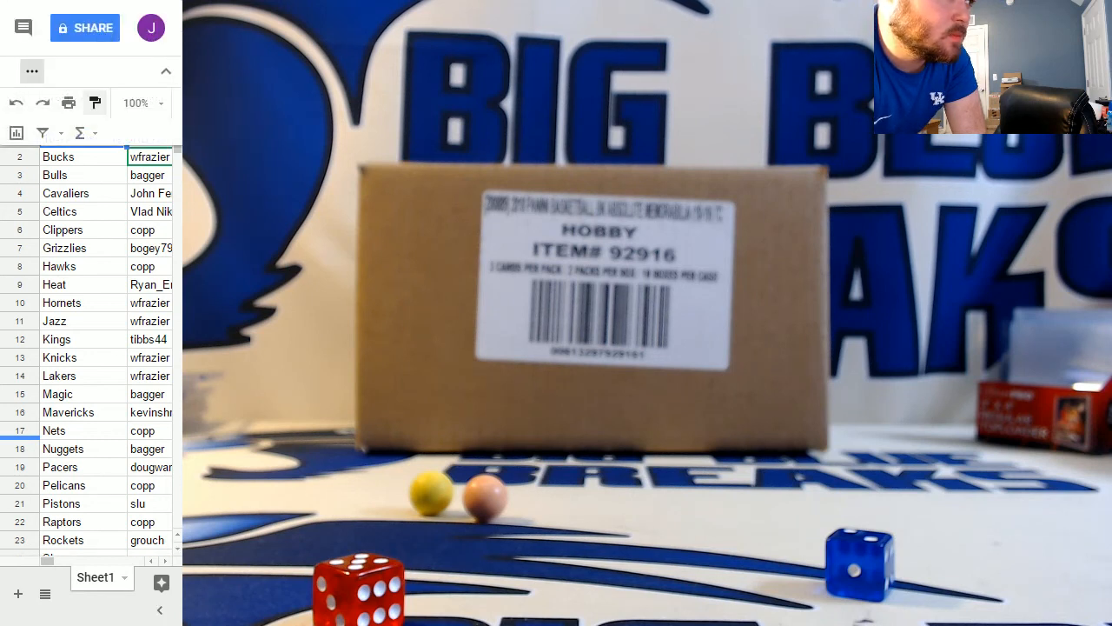
click(134, 102)
click(111, 156)
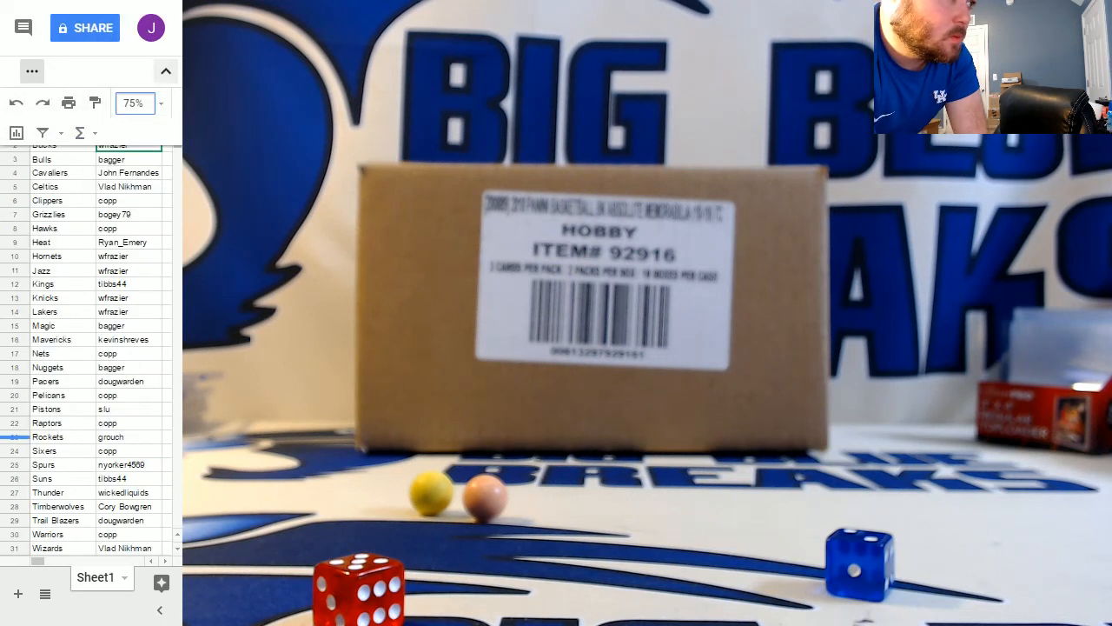
click(165, 70)
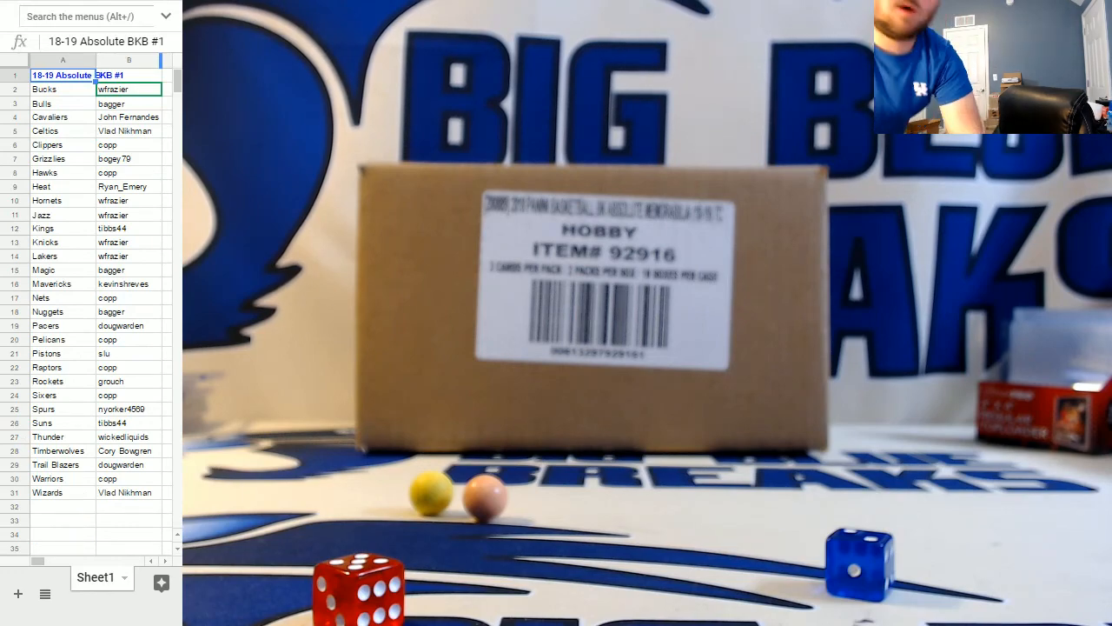